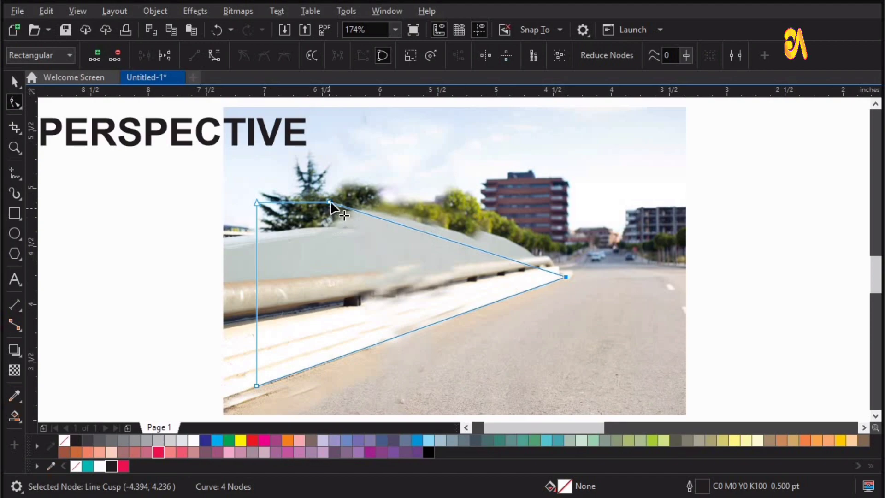
- Reshape the four-sided guide curve so its corners follow the road wall's perspective, tall at the near end and short at the far end
{"action": "left_click_drag", "start_coordinate": [331, 203], "coordinate": [560, 217]}
{"action": "left_click_drag", "start_coordinate": [257, 201], "coordinate": [257, 184]}
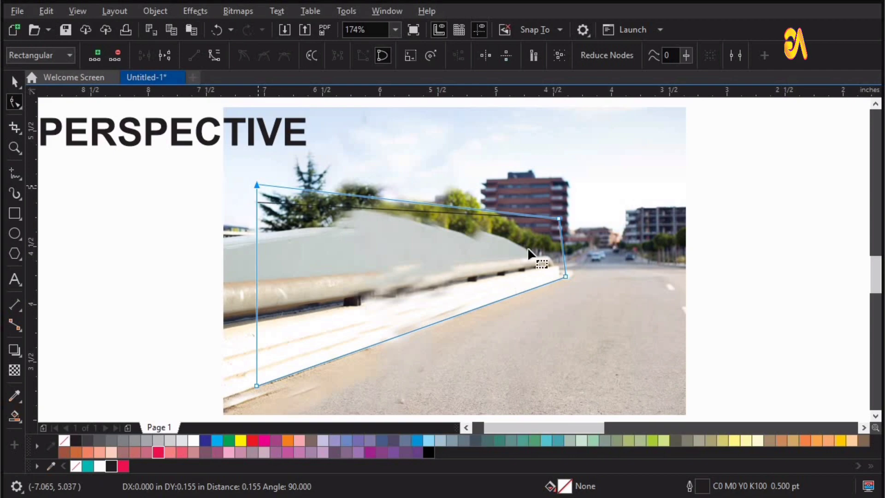
{"action": "left_click_drag", "start_coordinate": [562, 223], "coordinate": [562, 225]}
{"action": "left_click_drag", "start_coordinate": [256, 184], "coordinate": [219, 157]}
{"action": "key", "text": "space"}
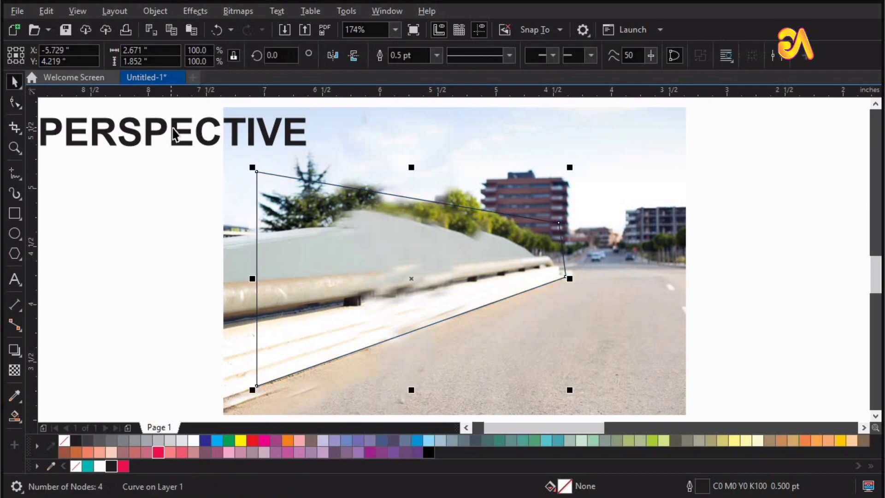
- Move the PERSPECTIVE text over the guide shape on the photo and apply Add Perspective to it
{"action": "left_click_drag", "start_coordinate": [175, 133], "coordinate": [436, 278]}
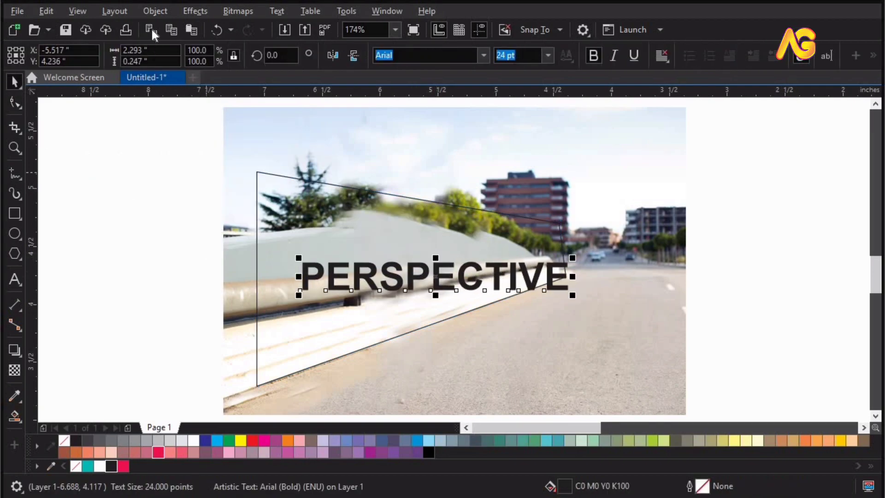
{"action": "left_click", "coordinate": [156, 13]}
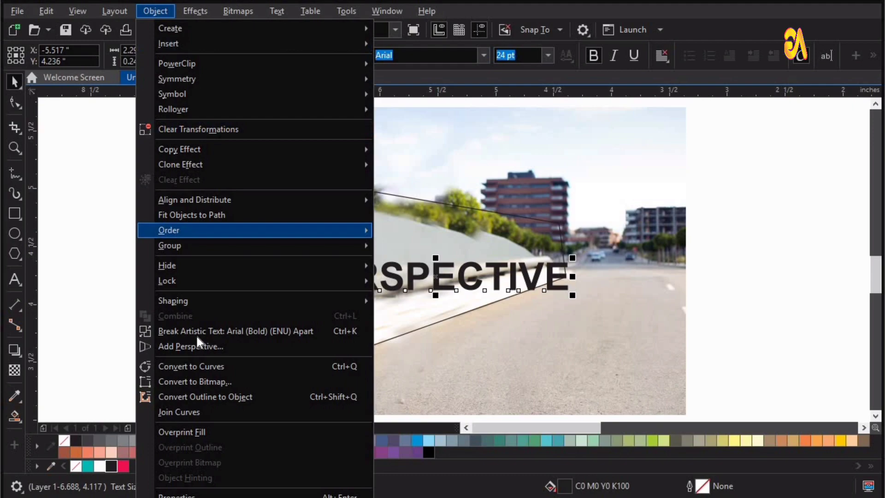
{"action": "left_click", "coordinate": [193, 349]}
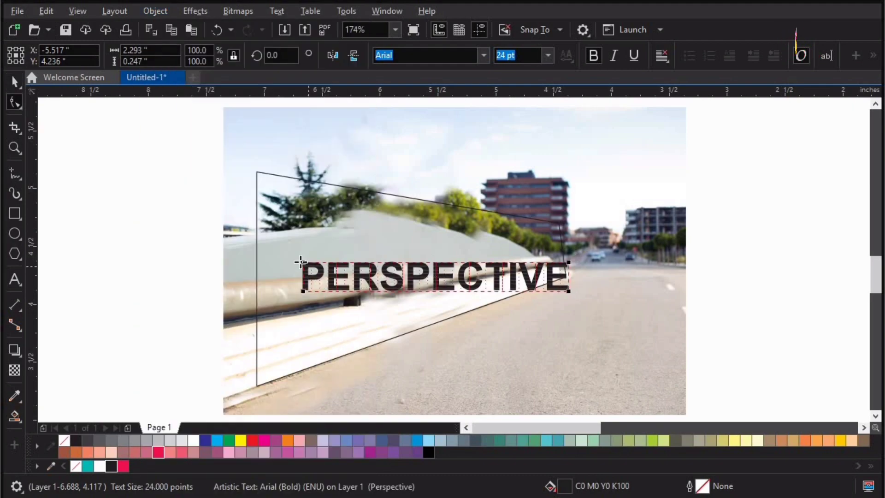
- Fit the text's four perspective corners to the corners of the guide shape along the wall
{"action": "left_click_drag", "start_coordinate": [301, 262], "coordinate": [257, 172]}
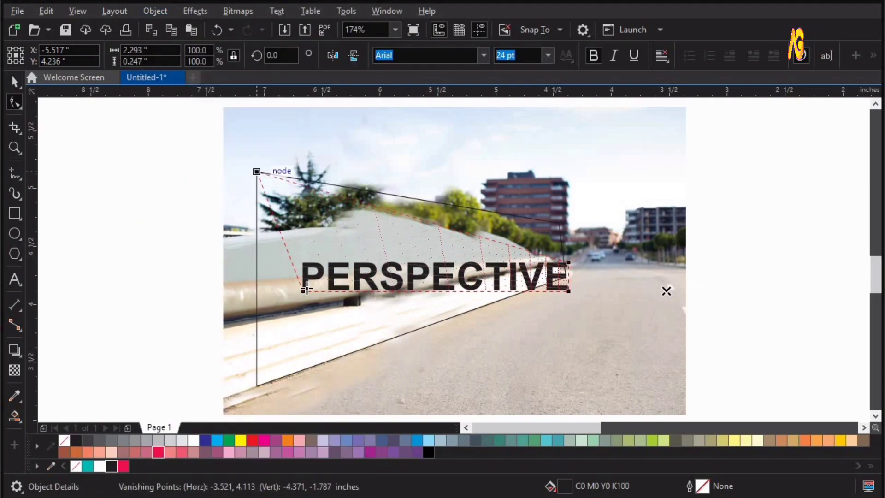
{"action": "left_click_drag", "start_coordinate": [303, 291], "coordinate": [258, 384]}
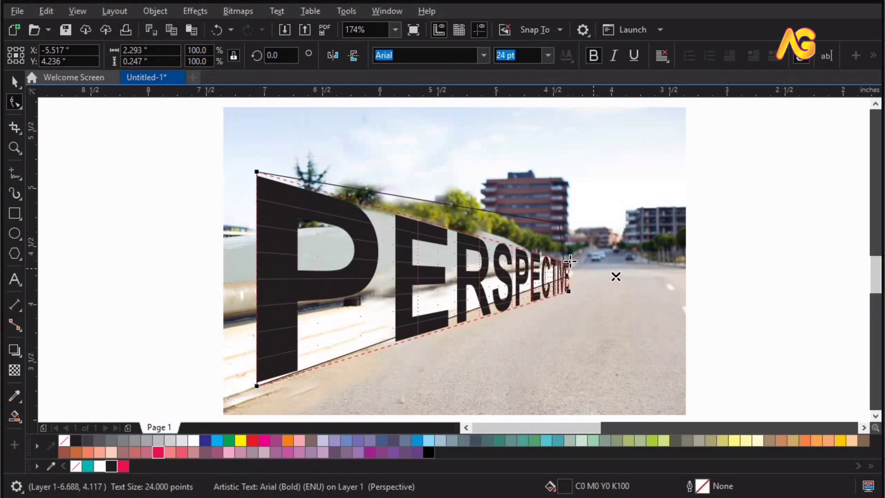
{"action": "left_click_drag", "start_coordinate": [563, 245], "coordinate": [559, 224]}
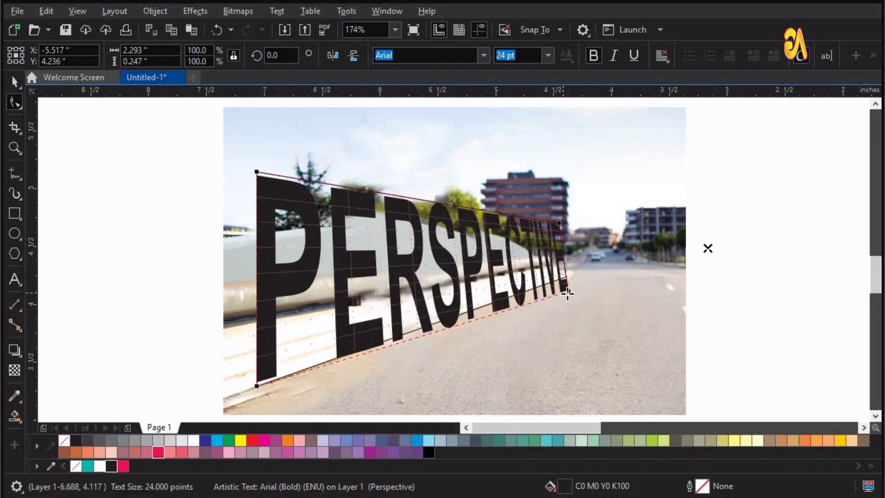
{"action": "left_click_drag", "start_coordinate": [567, 285], "coordinate": [566, 277]}
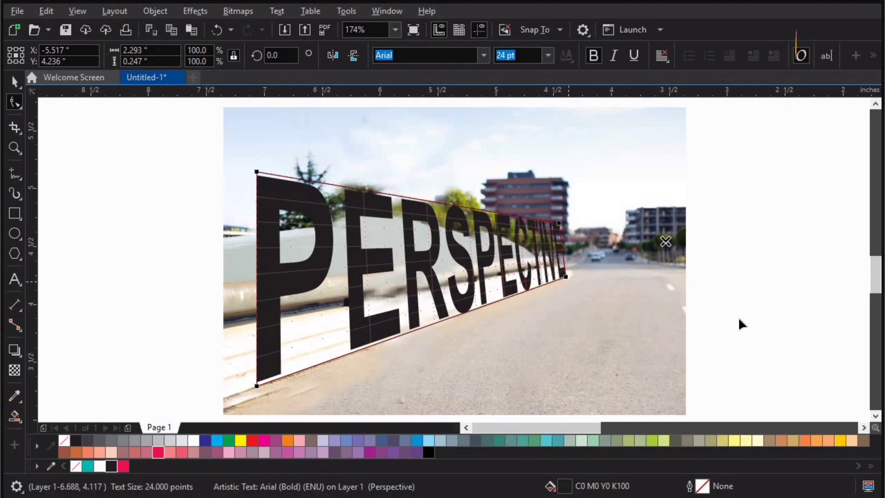
{"action": "key", "text": "space"}
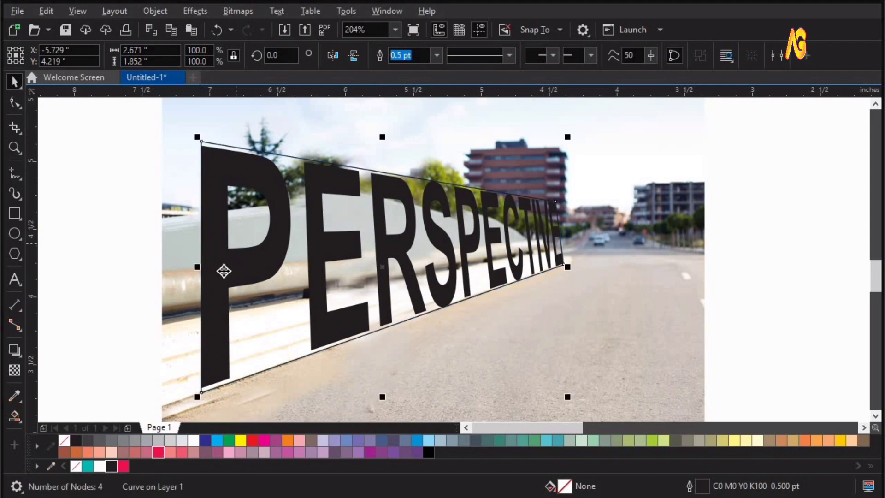
- Delete the four-sided guide outline around the perspective text
{"action": "left_click_drag", "start_coordinate": [220, 271], "coordinate": [276, 268]}
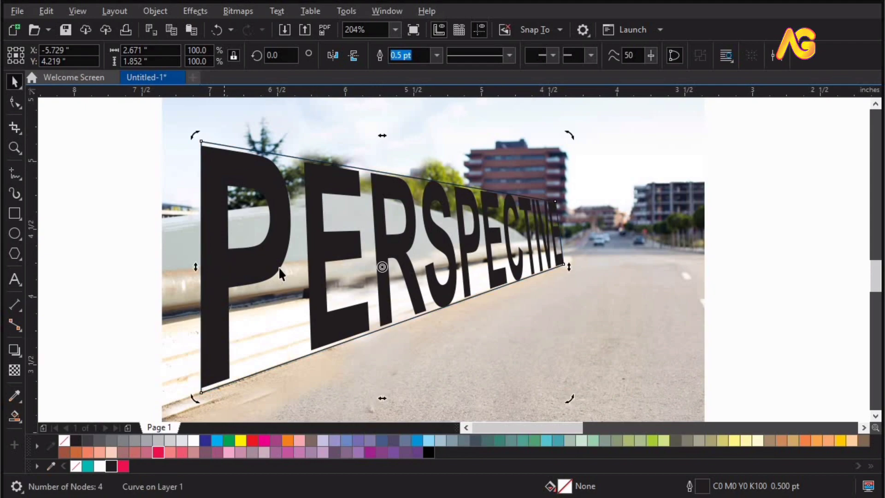
{"action": "key", "text": "ctrl+z"}
{"action": "key", "text": "Delete"}
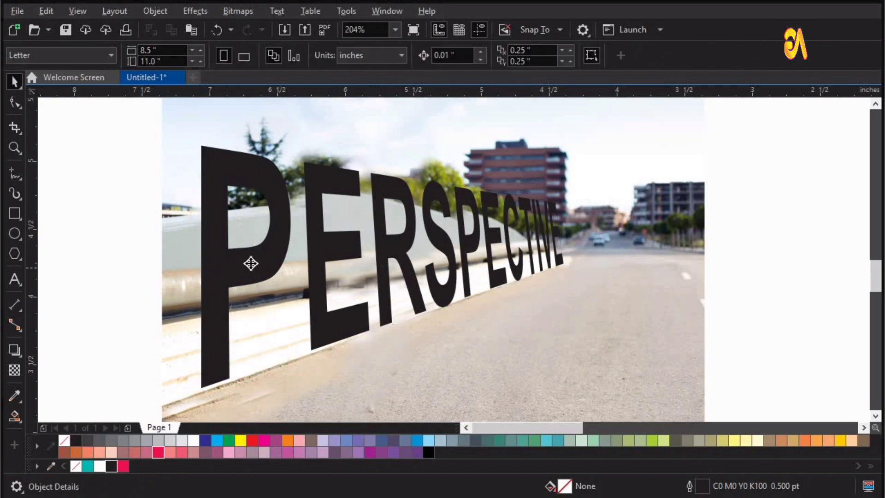
- Create a horizontally mirrored copy of the perspective text beside the original, starting from its far end
{"action": "left_click", "coordinate": [251, 263]}
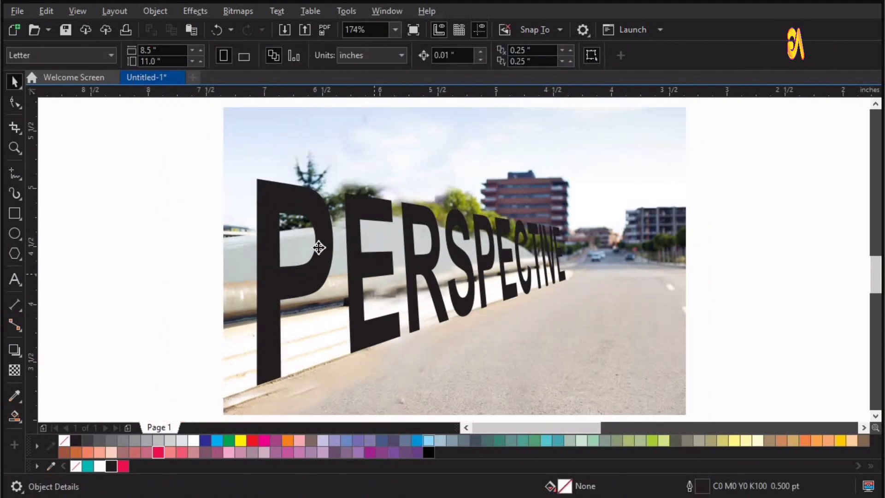
{"action": "left_click", "coordinate": [316, 247]}
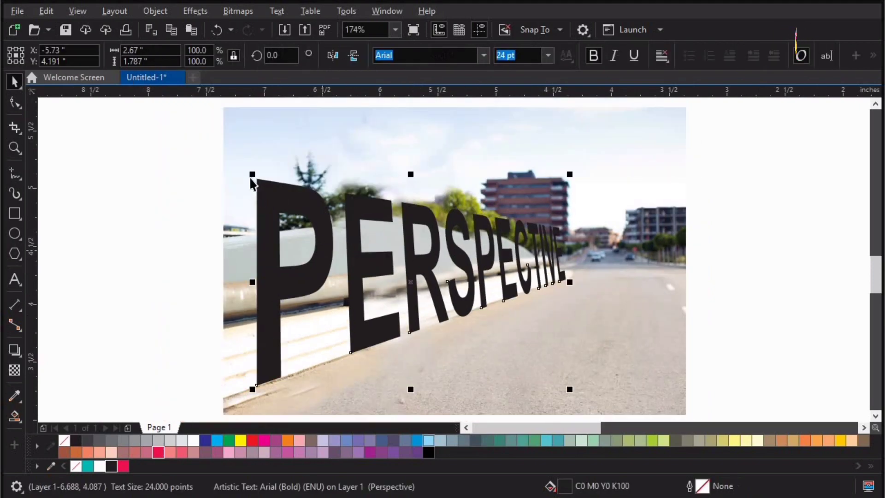
{"action": "left_click_drag", "start_coordinate": [257, 179], "coordinate": [686, 316]}
{"action": "scroll", "coordinate": [686, 316], "scroll_direction": "down", "scroll_amount": 2}
{"action": "left_click_drag", "start_coordinate": [456, 217], "coordinate": [880, 416]}
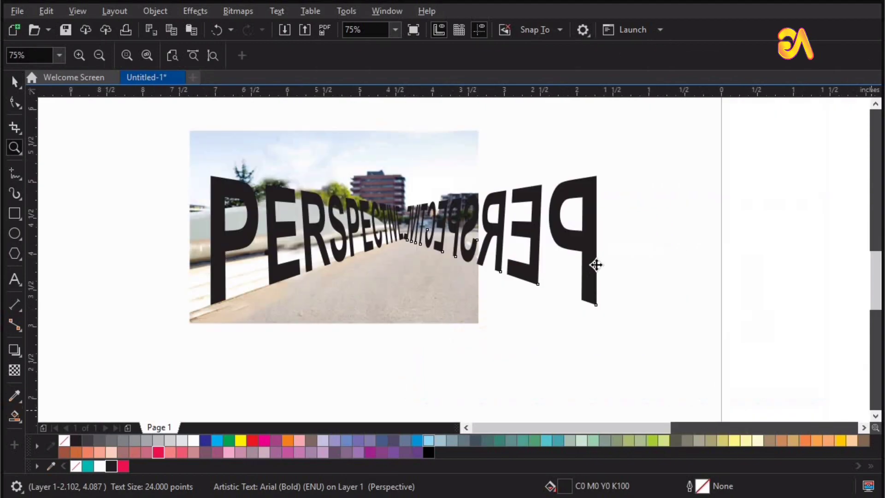
- Rotate the mirrored copy 60 degrees and position it on the road in front of the standing text
{"action": "left_click", "coordinate": [606, 307]}
{"action": "left_click_drag", "start_coordinate": [606, 307], "coordinate": [390, 339]}
{"action": "key", "text": "z"}
{"action": "key", "text": "space"}
{"action": "left_click_drag", "start_coordinate": [506, 236], "coordinate": [518, 243]}
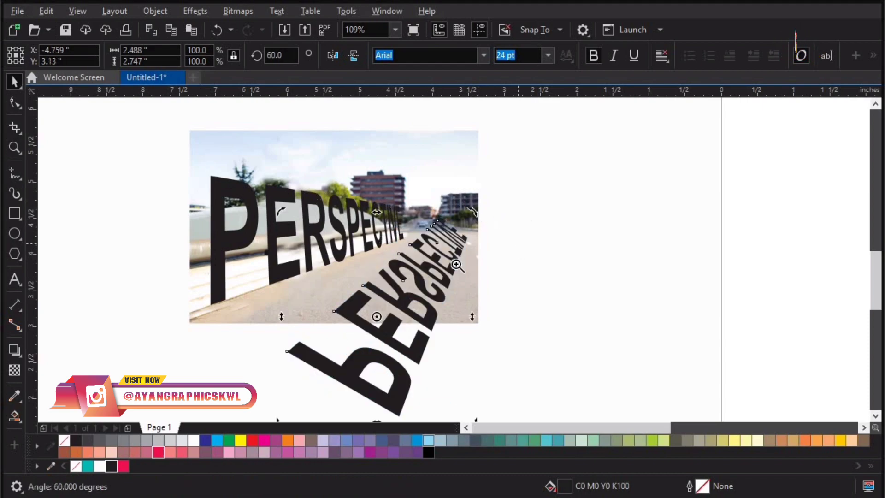
- Select the rotated mirrored text and apply Add Perspective to it
{"action": "key", "text": "F2"}
{"action": "left_click_drag", "start_coordinate": [561, 163], "coordinate": [207, 432]}
{"action": "left_click", "coordinate": [525, 183]}
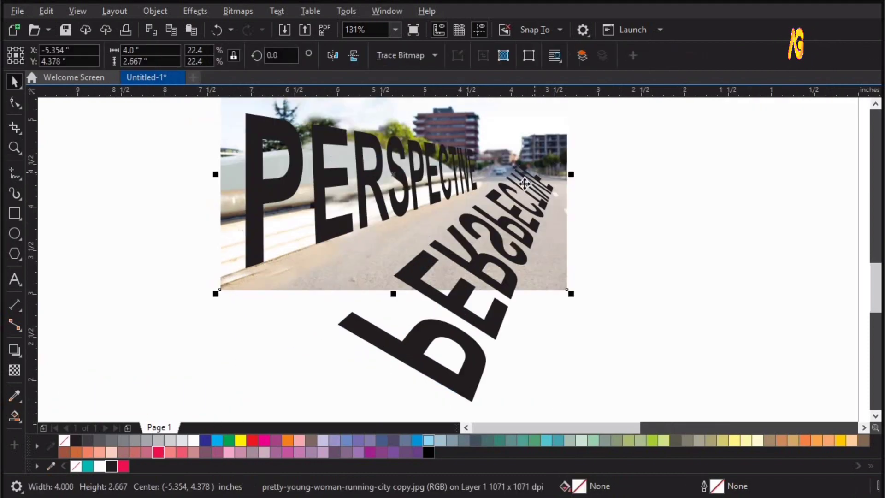
{"action": "left_click", "coordinate": [524, 183]}
{"action": "left_click", "coordinate": [524, 184]}
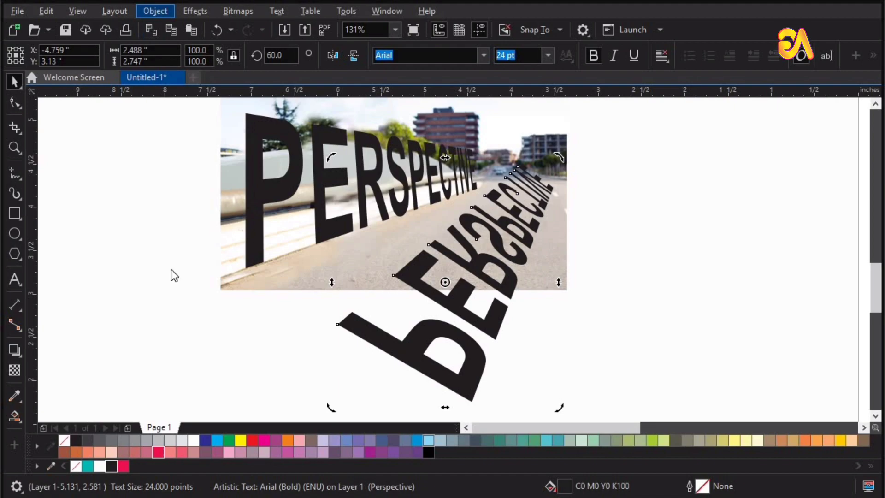
{"action": "left_click", "coordinate": [178, 345]}
{"action": "scroll", "coordinate": [257, 263], "scroll_direction": "down", "scroll_amount": 2}
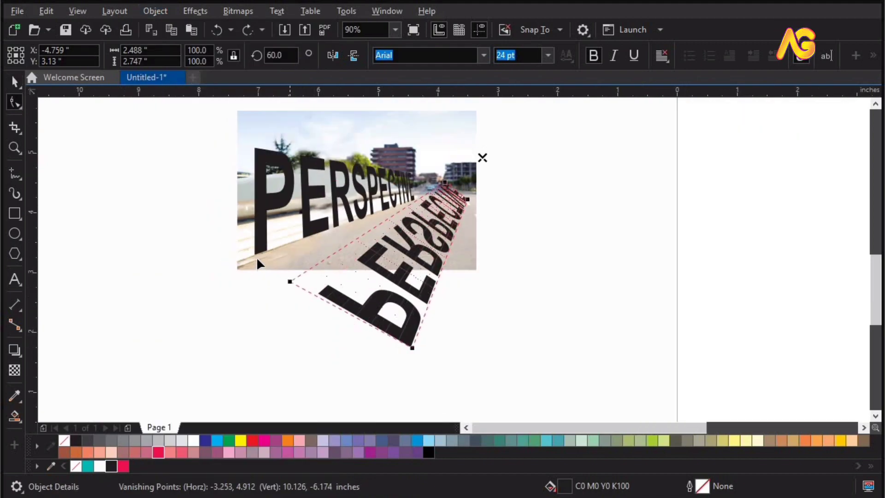
- Adjust the mirrored text's perspective corners so it meets the standing text's baseline and lies flat on the road as a shadow
{"action": "left_click_drag", "start_coordinate": [257, 259], "coordinate": [256, 256]}
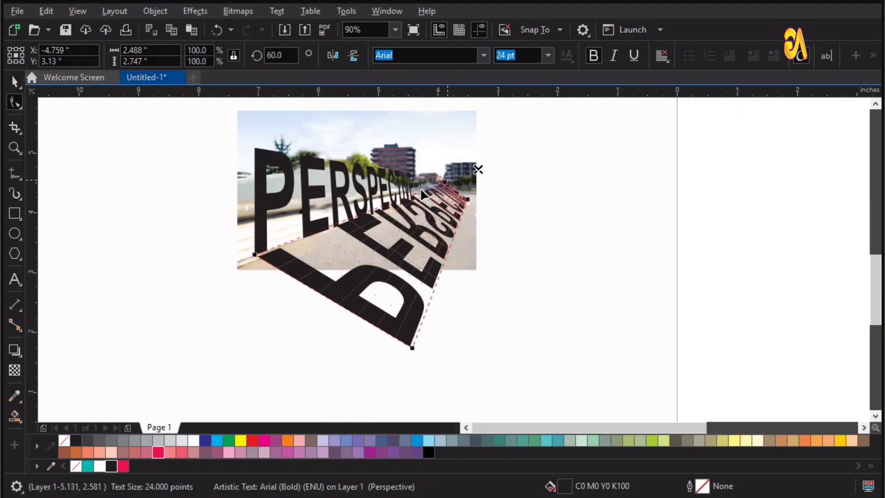
{"action": "left_click_drag", "start_coordinate": [421, 192], "coordinate": [414, 201]}
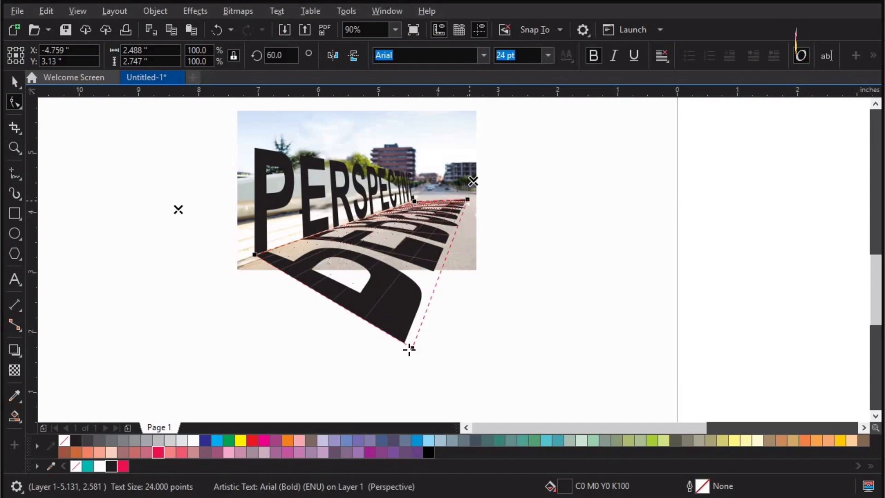
{"action": "left_click_drag", "start_coordinate": [412, 348], "coordinate": [386, 279]}
{"action": "key", "text": "F4"}
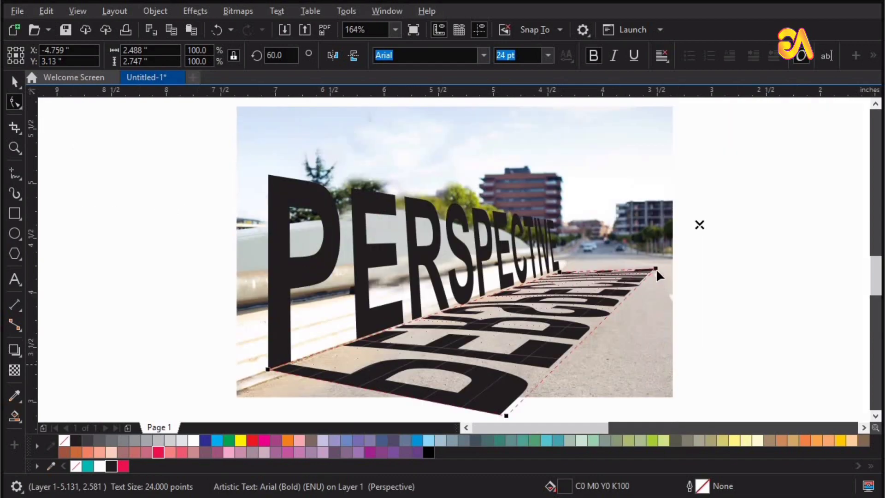
{"action": "left_click_drag", "start_coordinate": [656, 270], "coordinate": [638, 278]}
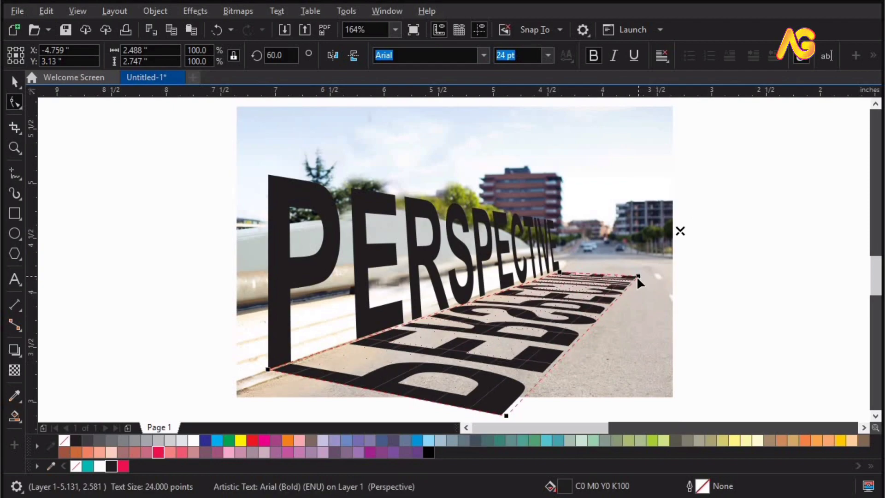
{"action": "left_click_drag", "start_coordinate": [557, 273], "coordinate": [560, 273]}
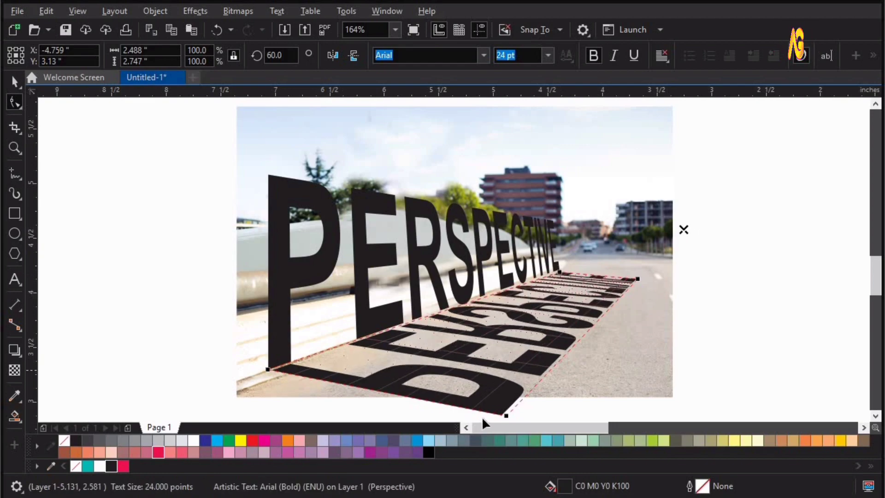
{"action": "left_click_drag", "start_coordinate": [502, 410], "coordinate": [501, 401]}
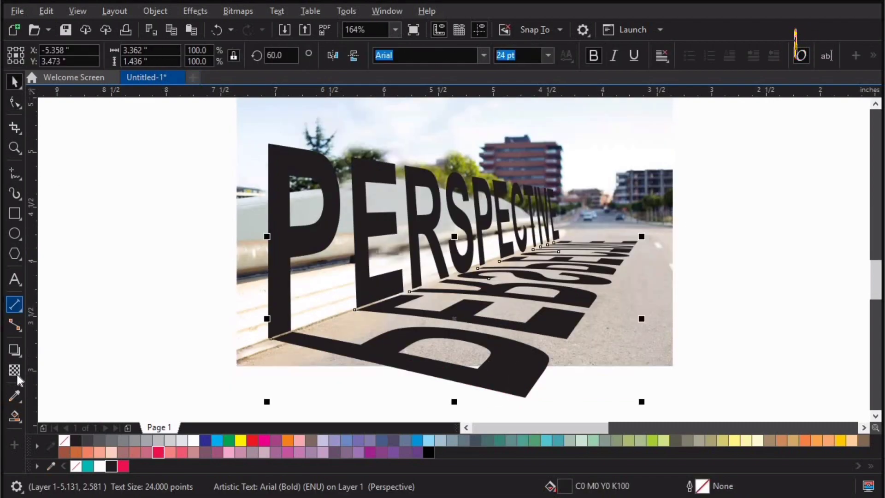
- Set the shadow text's transparency merge mode to Overlay
{"action": "left_click", "coordinate": [17, 374]}
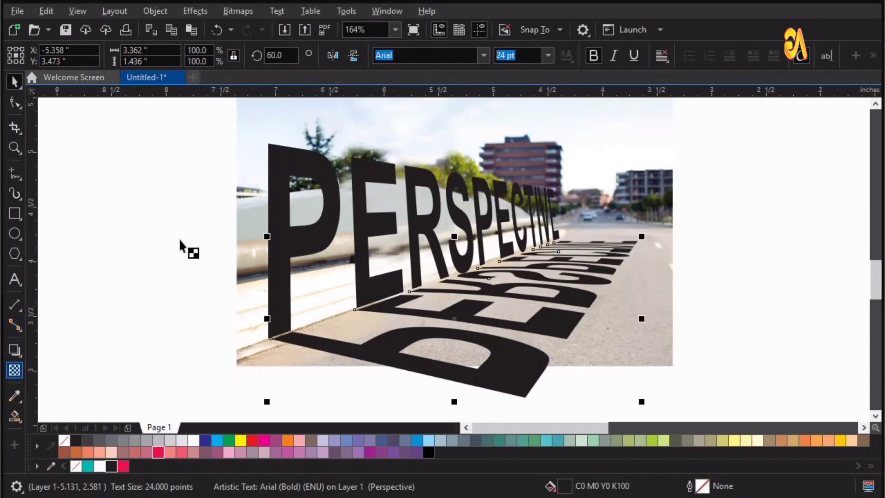
{"action": "left_click", "coordinate": [168, 54]}
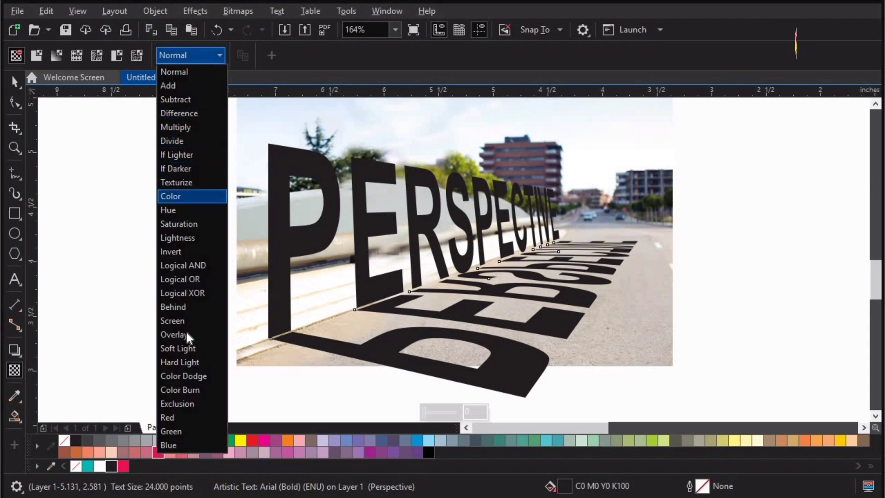
{"action": "left_click", "coordinate": [190, 336]}
- Duplicate the standing PERSPECTIVE text with a horizontal offset of about 0.08 inches toward its far end
{"action": "key", "text": "z"}
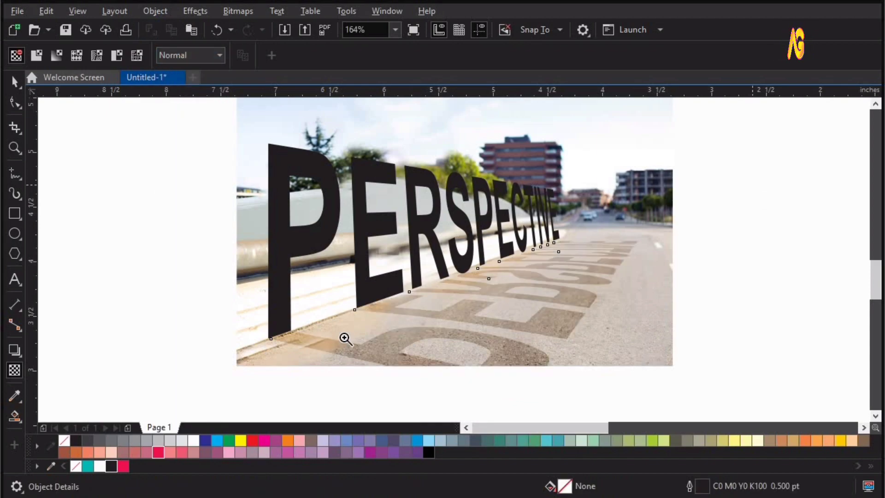
{"action": "left_click", "coordinate": [442, 240]}
{"action": "key", "text": "space"}
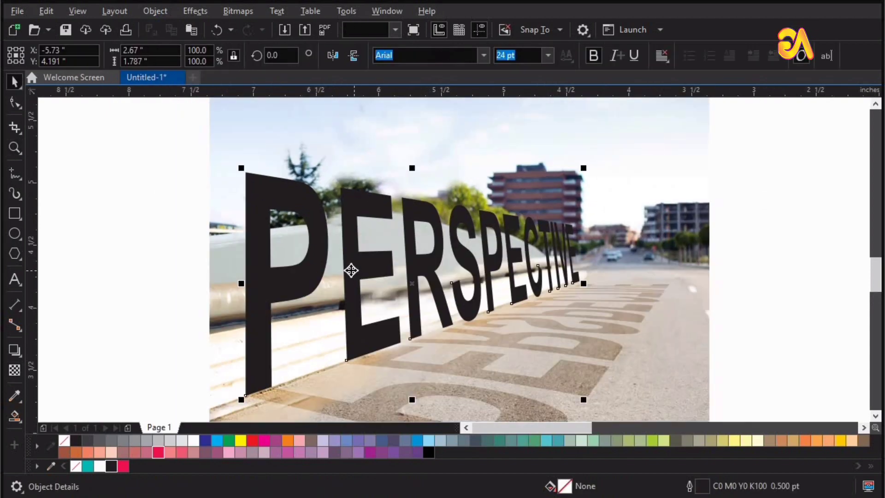
{"action": "left_click_drag", "start_coordinate": [359, 271], "coordinate": [361, 270]}
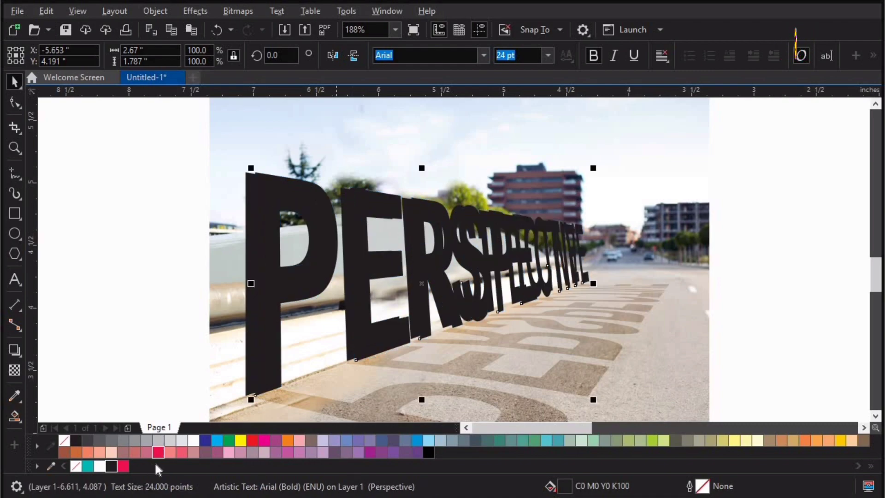
- Fill the front copy of the standing text white and the original behind it teal #00BAB5
{"action": "left_click", "coordinate": [194, 441]}
{"action": "left_click", "coordinate": [251, 292]}
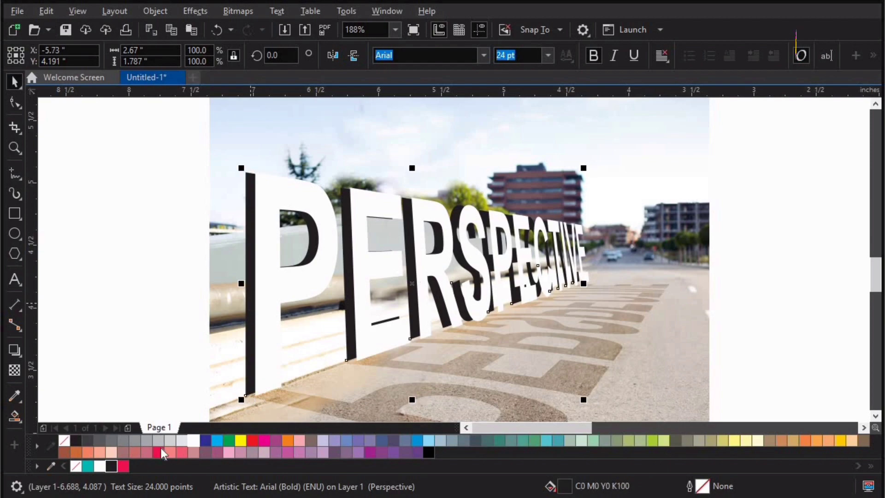
{"action": "left_click", "coordinate": [89, 464]}
- Select the white and teal standing texts and blend them with 50 steps
{"action": "left_click_drag", "start_coordinate": [647, 152], "coordinate": [171, 420]}
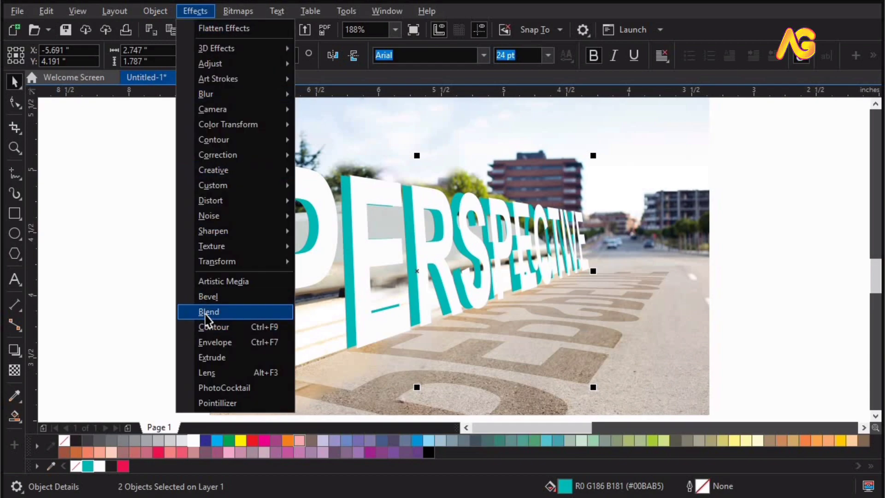
{"action": "left_click", "coordinate": [205, 311]}
{"action": "left_click", "coordinate": [848, 361]}
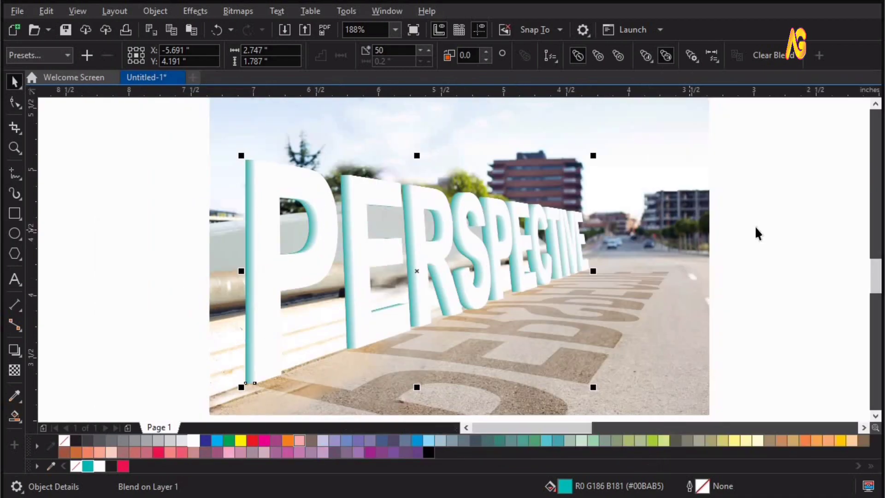
- Add a drop shadow to the blended standing text with 100 opacity and a feather of 5
{"action": "left_click", "coordinate": [677, 258]}
{"action": "left_click", "coordinate": [607, 240]}
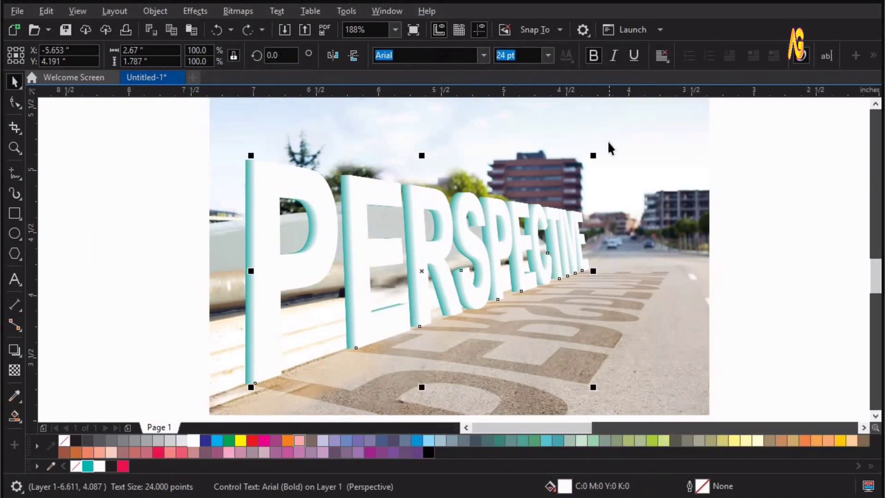
{"action": "left_click_drag", "start_coordinate": [632, 123], "coordinate": [203, 392]}
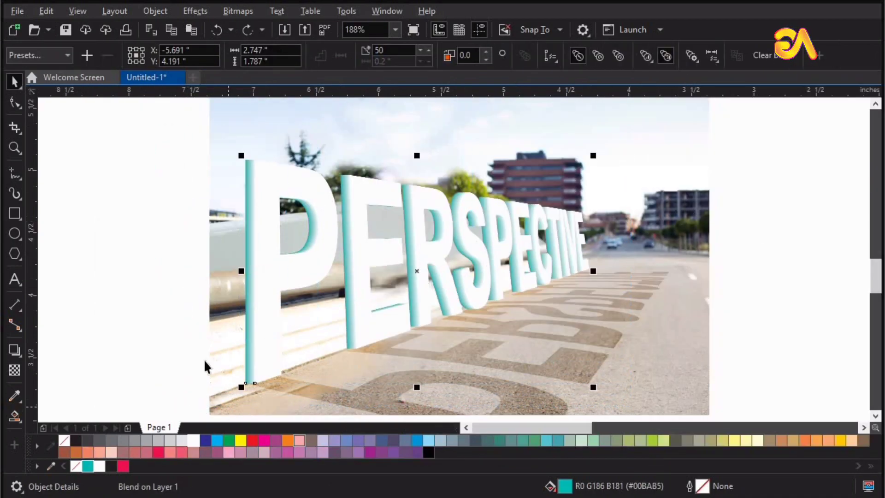
{"action": "left_click", "coordinate": [17, 351]}
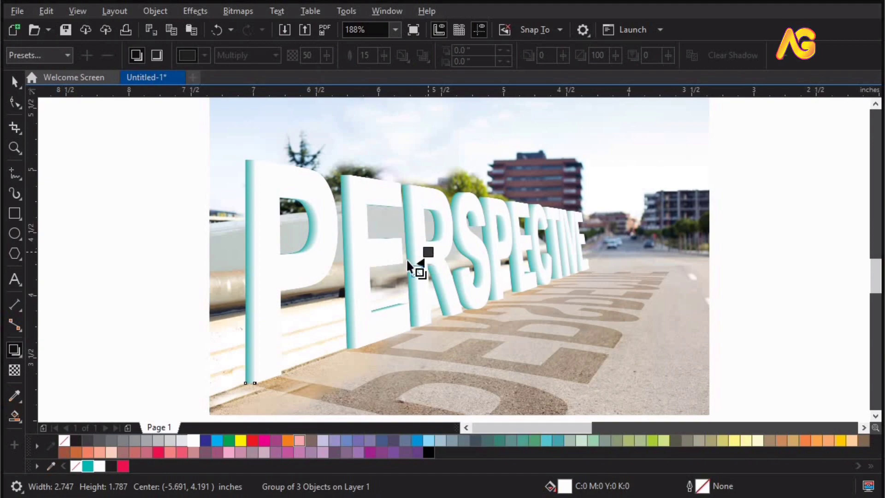
{"action": "left_click_drag", "start_coordinate": [417, 272], "coordinate": [589, 272]}
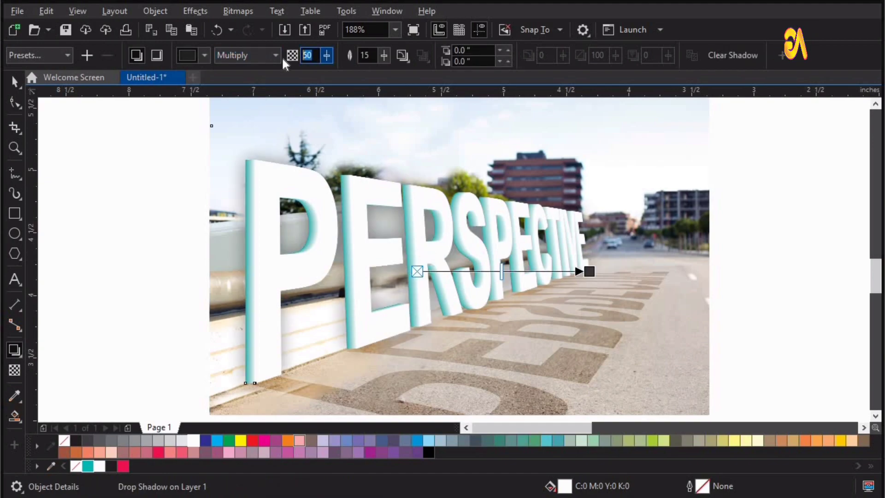
{"action": "type", "text": "100"}
{"action": "key", "text": "Tab"}
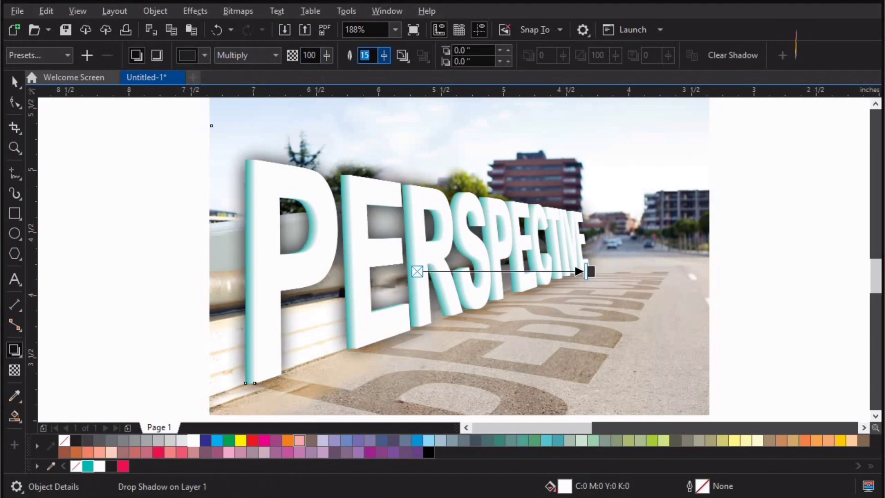
{"action": "type", "text": "5"}
{"action": "key", "text": "Tab"}
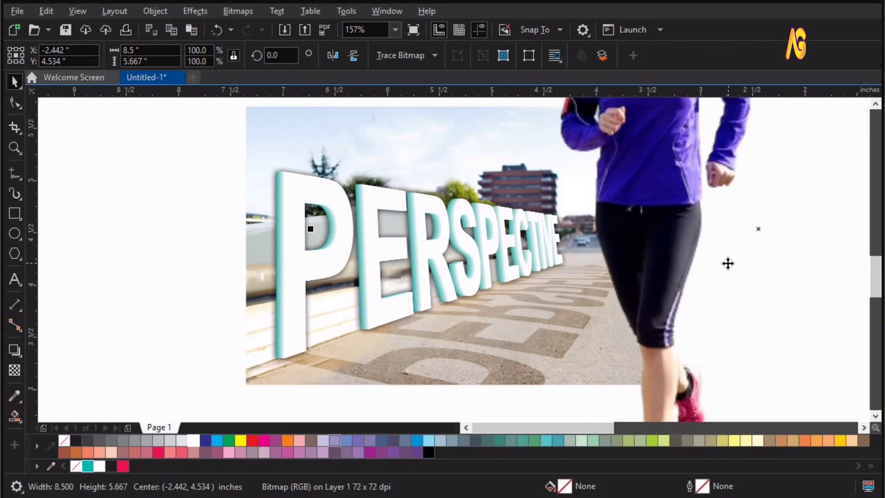
- Scale the runner image down to about 47.4% and center it vertically against the road photo
{"action": "scroll", "coordinate": [728, 263], "scroll_direction": "down", "scroll_amount": 3}
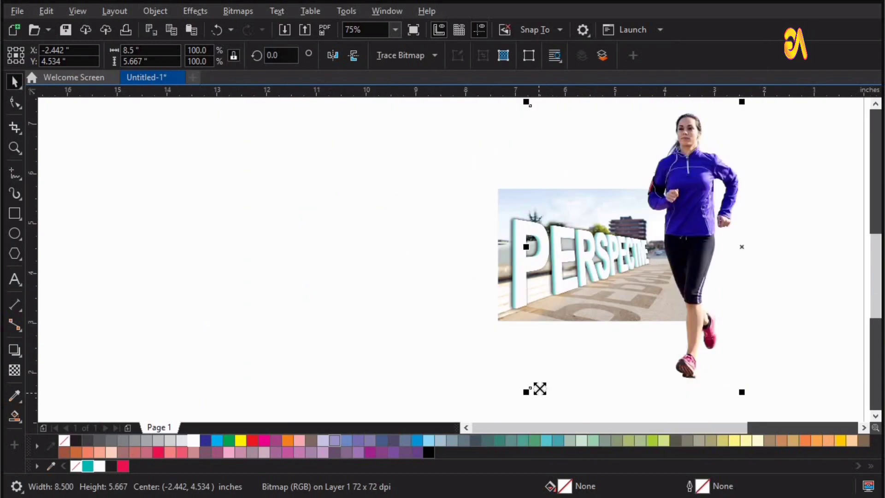
{"action": "left_click_drag", "start_coordinate": [540, 389], "coordinate": [643, 314]}
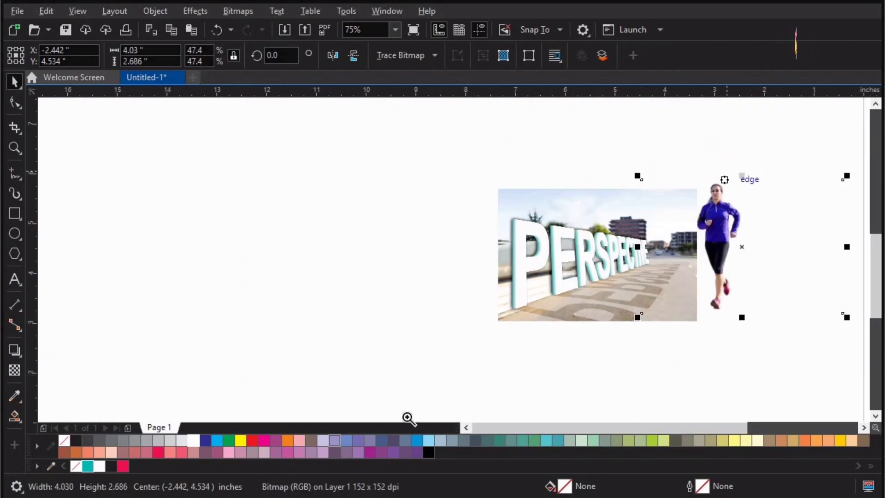
{"action": "key", "text": "z"}
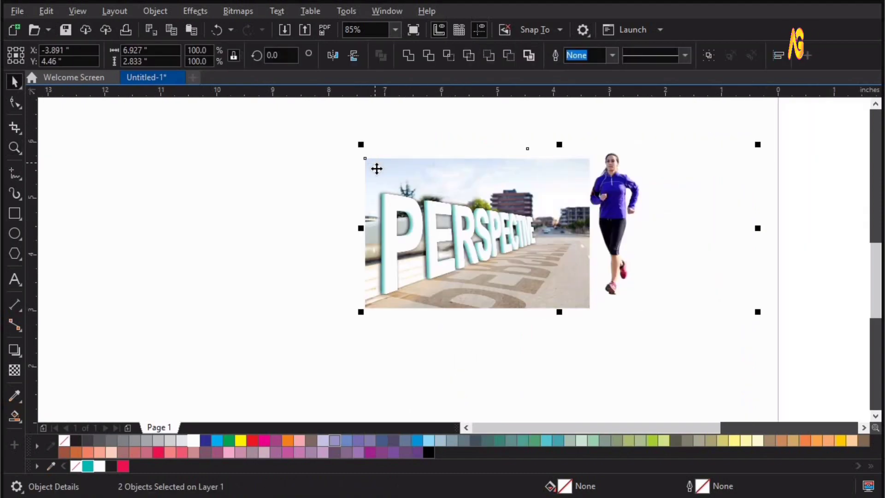
{"action": "key", "text": "z"}
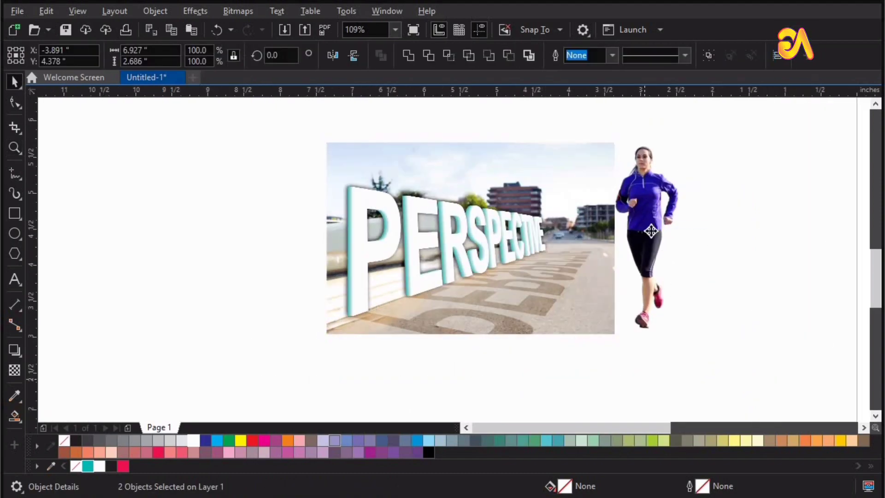
- Move the runner about 2.09 inches horizontally onto the photo and scale it to about 46.9%
{"action": "left_click", "coordinate": [651, 231]}
{"action": "left_click_drag", "start_coordinate": [650, 231], "coordinate": [500, 233]}
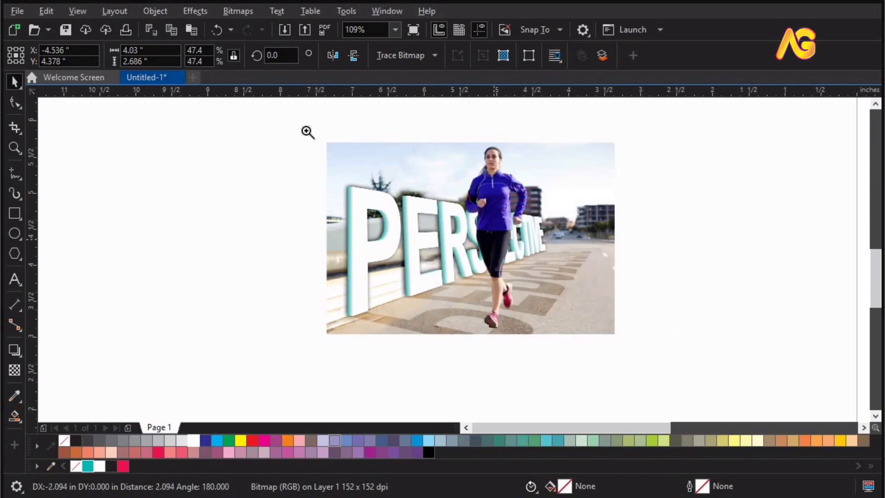
{"action": "left_click_drag", "start_coordinate": [307, 132], "coordinate": [755, 365]}
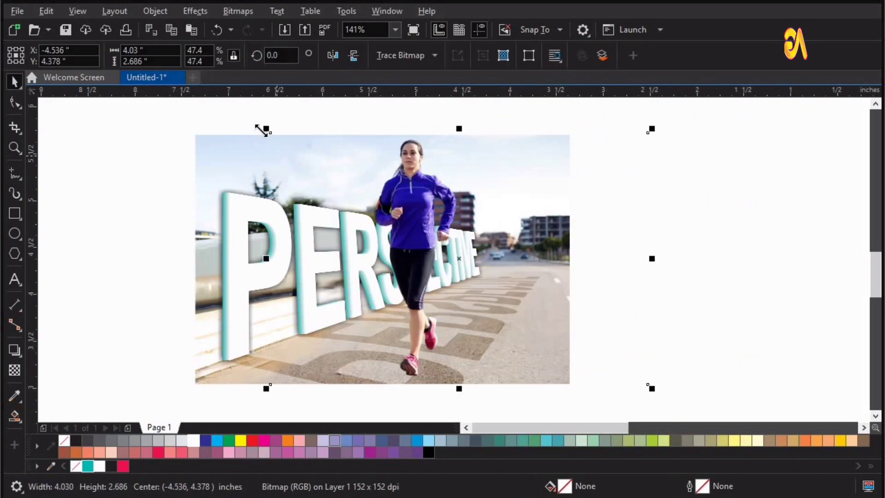
{"action": "mouse_move", "coordinate": [264, 129]}
{"action": "left_mouse_down"}
{"action": "mouse_move", "coordinate": [275, 138]}
{"action": "mouse_move", "coordinate": [267, 127]}
{"action": "left_mouse_up"}
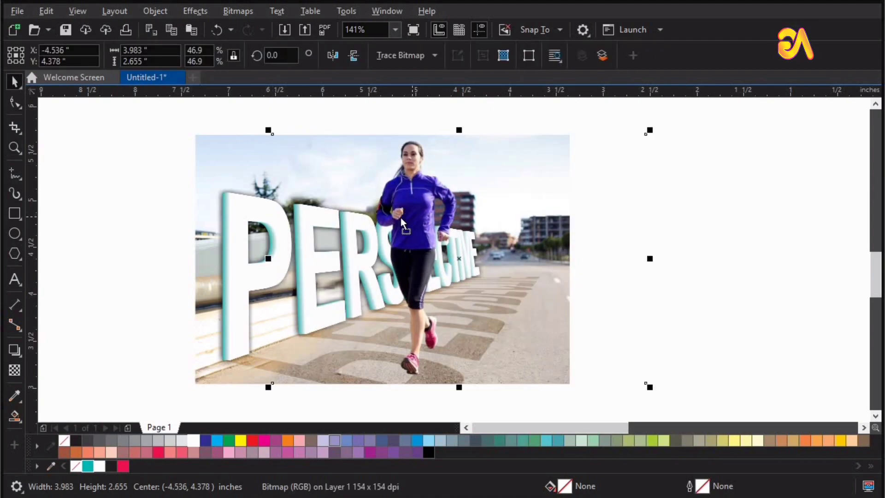
- Shift the runner about 0.34 inches horizontally toward the first letters of the standing text
{"action": "left_click_drag", "start_coordinate": [413, 217], "coordinate": [395, 217]}
{"action": "left_click", "coordinate": [226, 166], "text": "shift"}
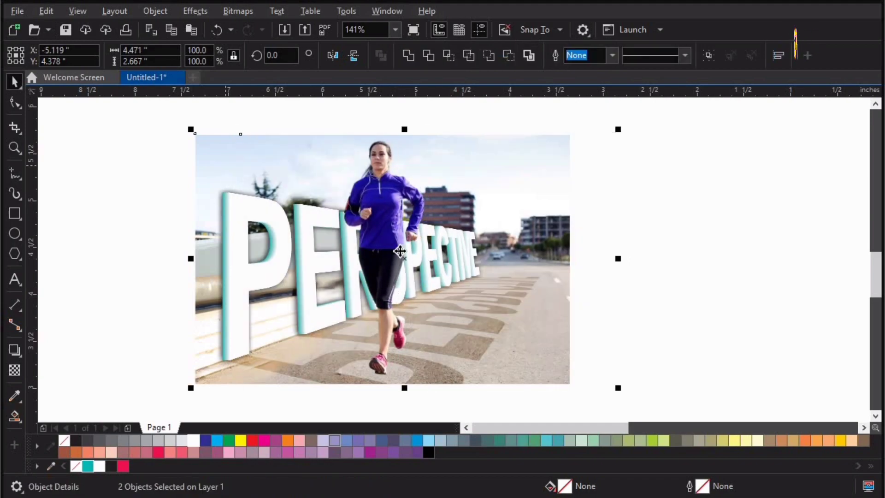
{"action": "left_click", "coordinate": [713, 257]}
{"action": "scroll", "coordinate": [480, 276], "scroll_direction": "up", "scroll_amount": 1}
- Apply the Perspective Top Right shadow preset to the runner and lay it along the road at about 24 degrees with a stretch of 35
{"action": "left_click", "coordinate": [262, 248]}
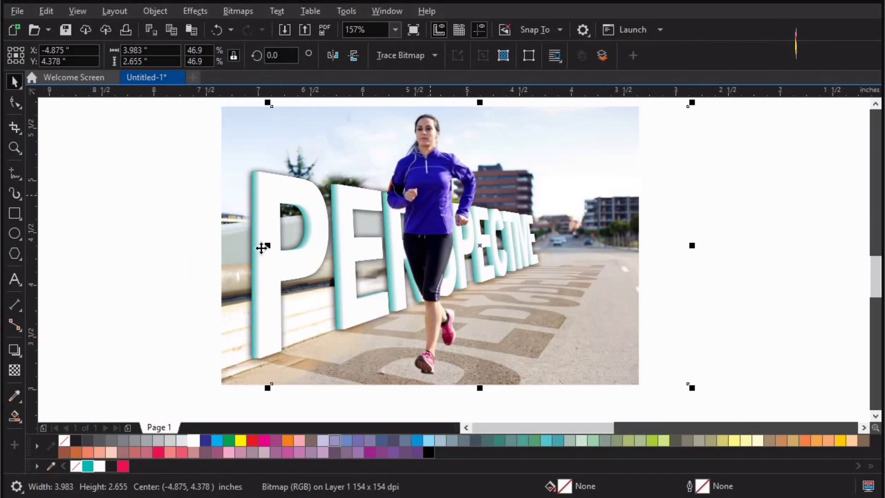
{"action": "left_click", "coordinate": [15, 350]}
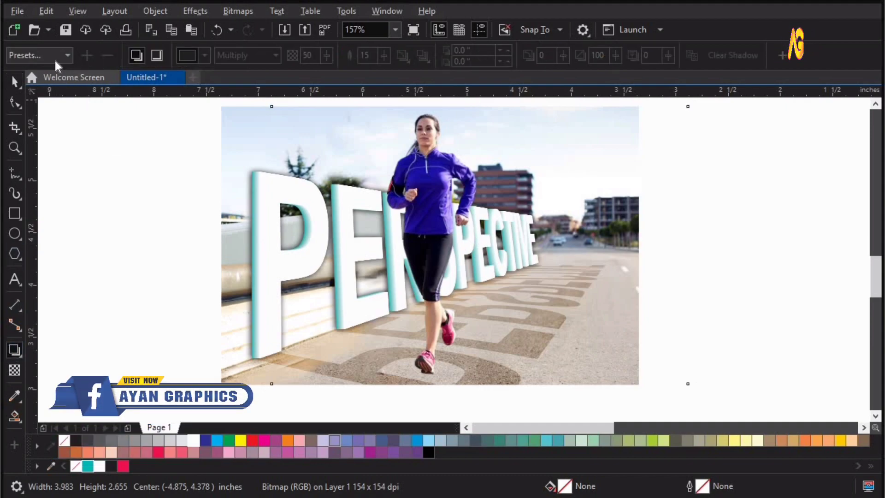
{"action": "left_click", "coordinate": [51, 55]}
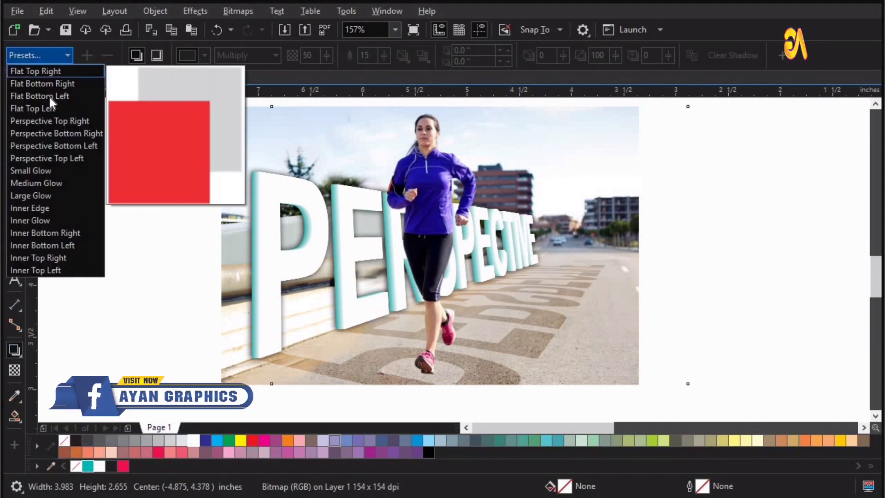
{"action": "left_click", "coordinate": [45, 122]}
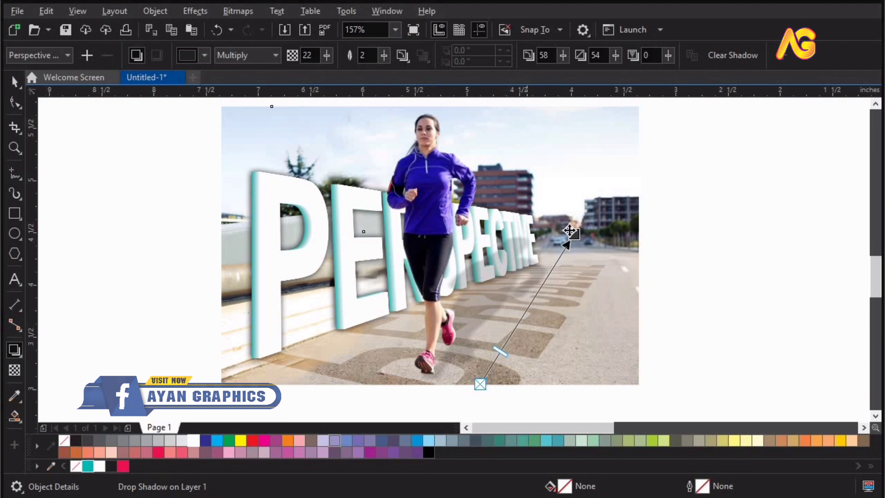
{"action": "left_click_drag", "start_coordinate": [574, 234], "coordinate": [699, 291]}
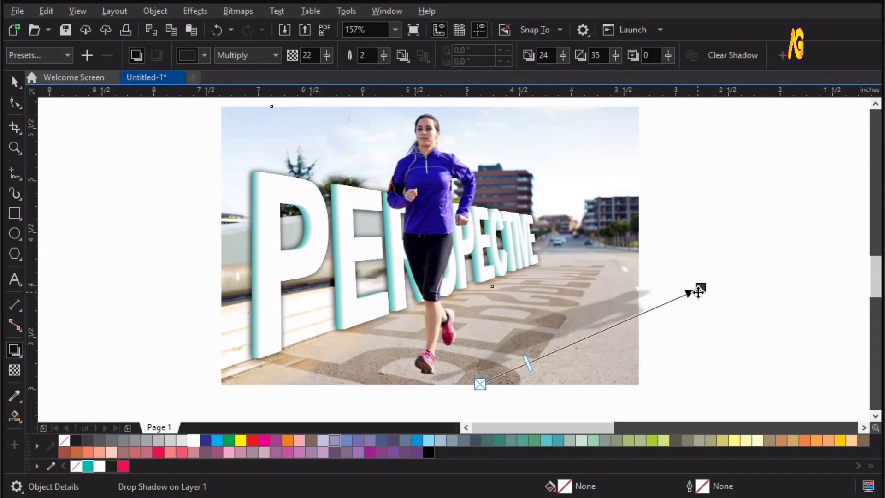
- Create a 4.0 by 2.667 inch rectangle that matches the bounds of the road photo
{"action": "scroll", "coordinate": [697, 292], "scroll_direction": "down", "scroll_amount": 2}
{"action": "key", "text": "z"}
{"action": "left_click_drag", "start_coordinate": [395, 160], "coordinate": [761, 375]}
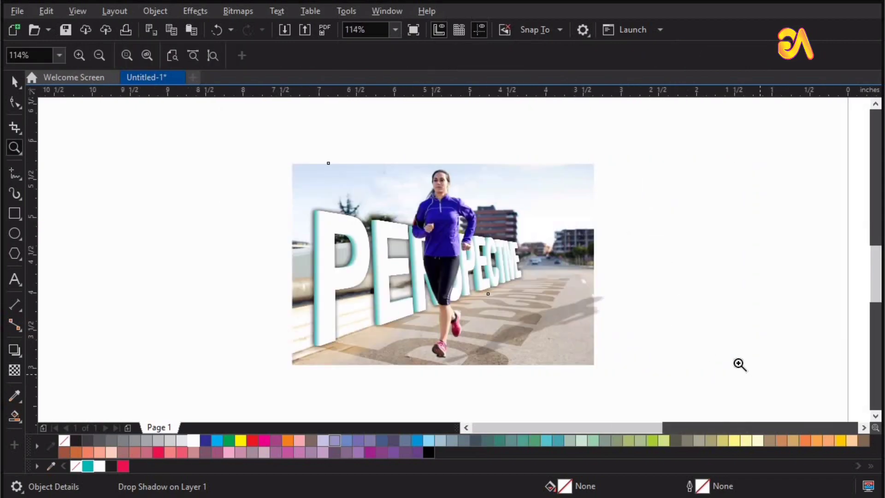
{"action": "key", "text": "space"}
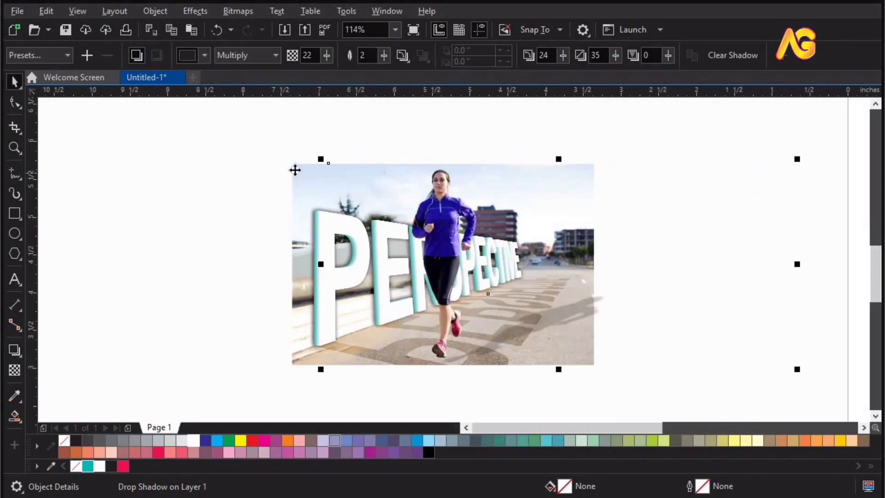
{"action": "left_click", "coordinate": [295, 170]}
{"action": "double_click", "coordinate": [15, 213]}
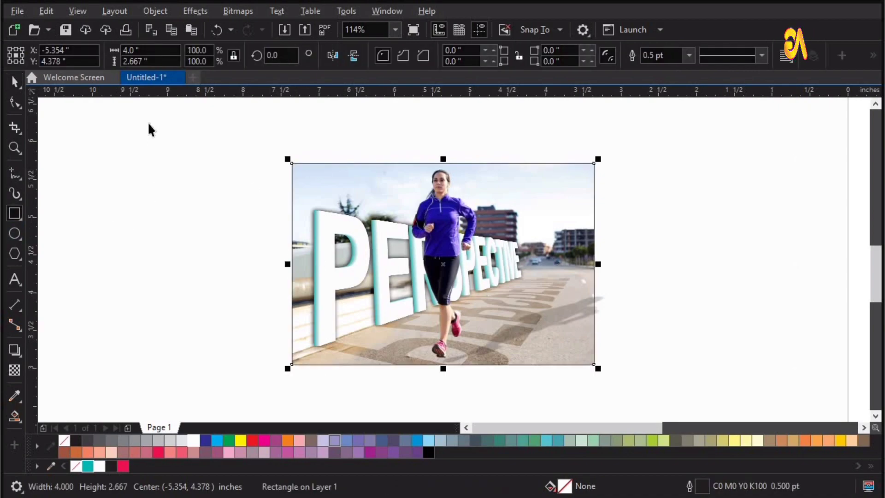
{"action": "key", "text": "space"}
- Select the lettering objects over the photo and send them back one in the stacking order
{"action": "left_click_drag", "start_coordinate": [290, 120], "coordinate": [400, 299]}
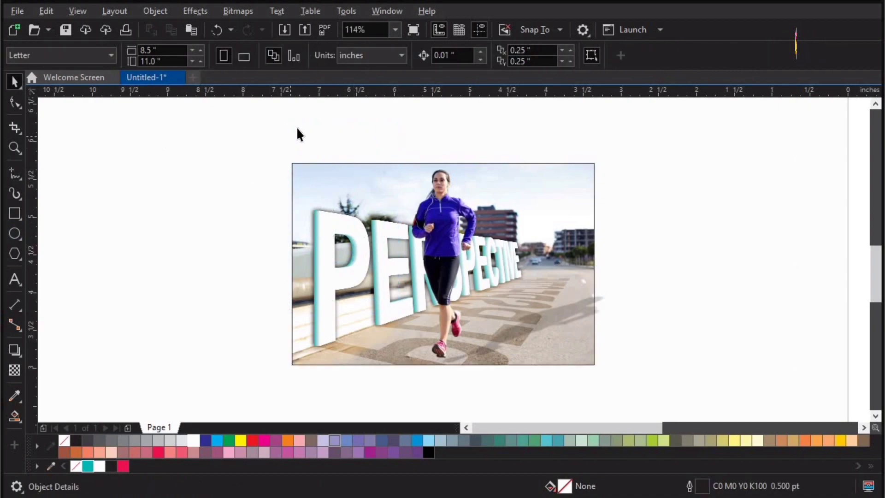
{"action": "left_click_drag", "start_coordinate": [297, 130], "coordinate": [756, 409]}
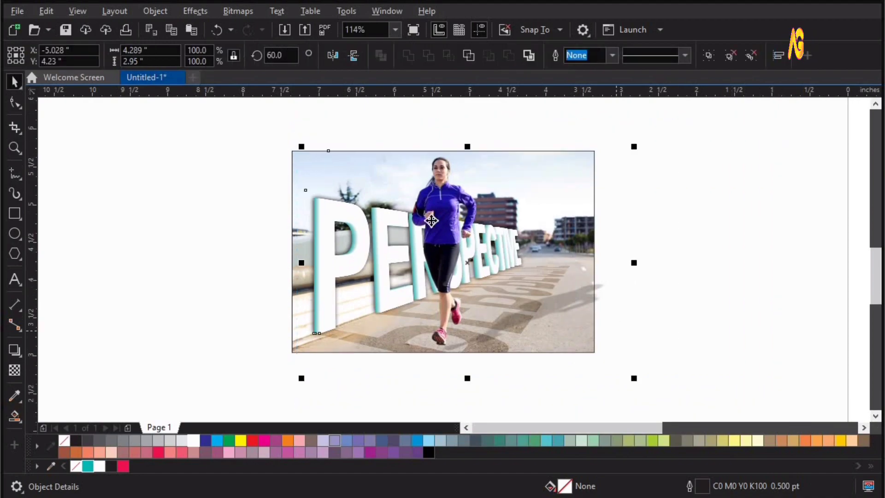
{"action": "right_click", "coordinate": [431, 221]}
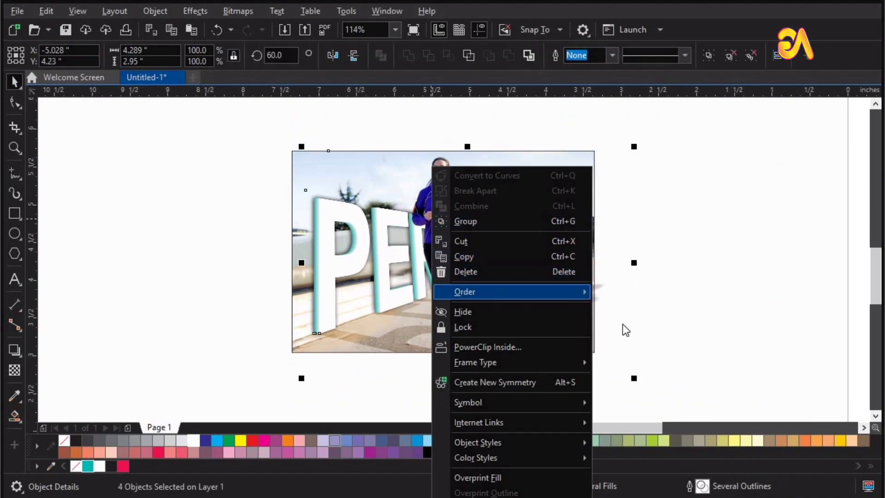
{"action": "mouse_move", "coordinate": [483, 289]}
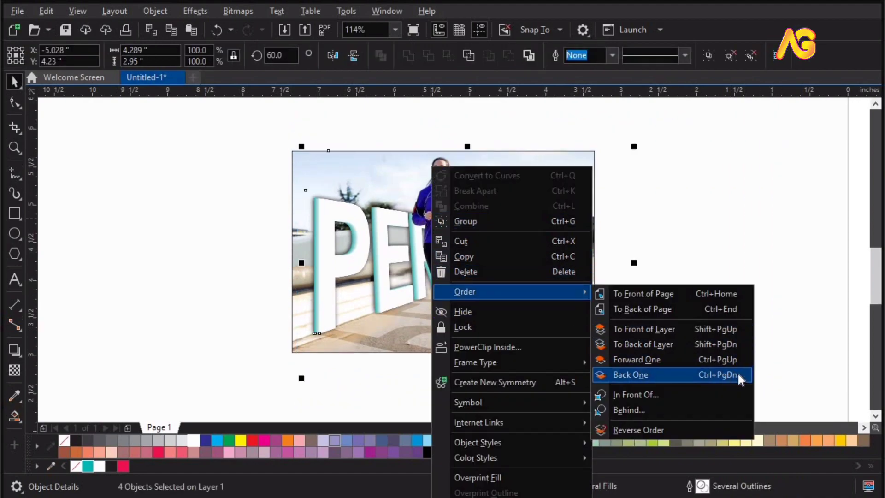
{"action": "left_click", "coordinate": [721, 375]}
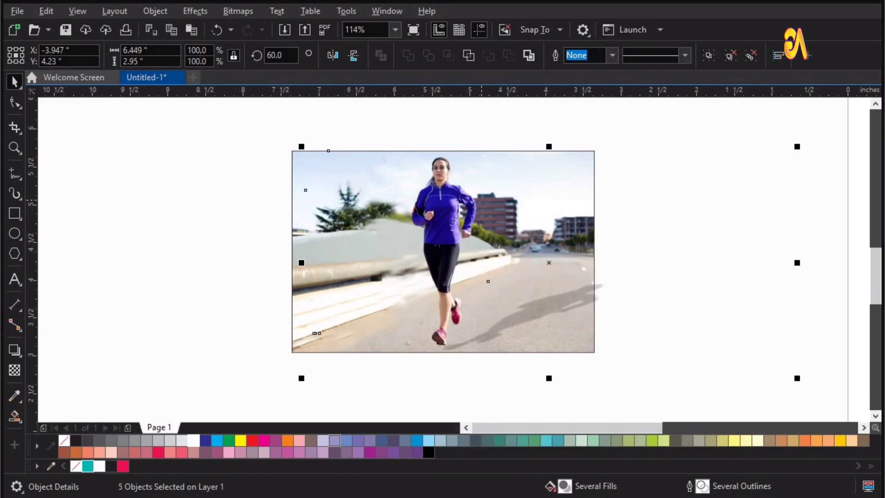
- PowerClip the selected lettering, runner and their shadows inside the rectangle around the photo
{"action": "left_click", "coordinate": [154, 11]}
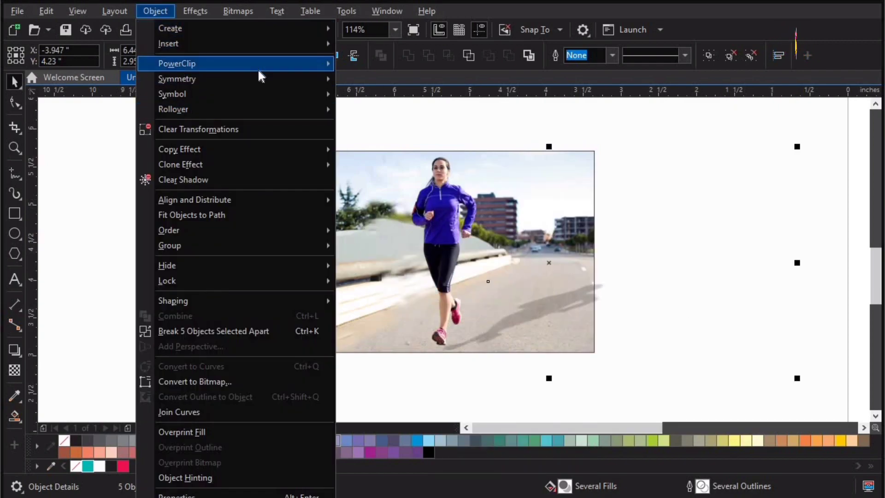
{"action": "mouse_move", "coordinate": [259, 64]}
{"action": "left_click", "coordinate": [377, 66]}
{"action": "left_click", "coordinate": [338, 178]}
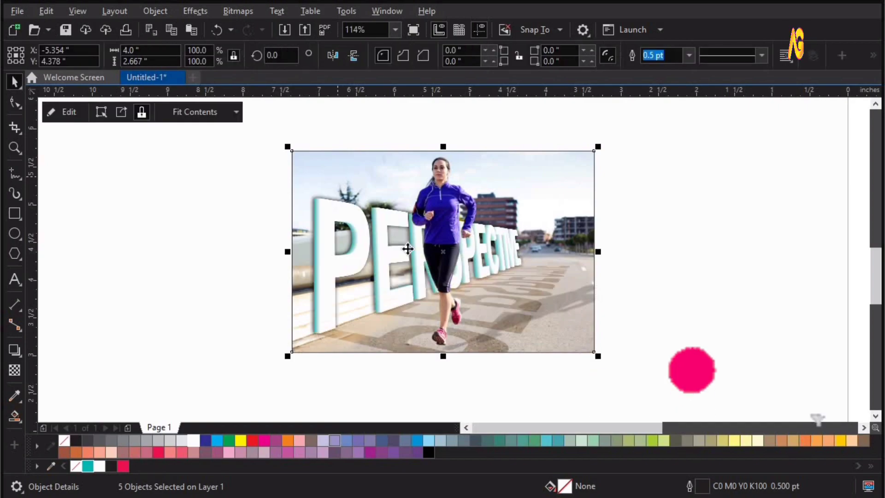
- Remove the outline from the PowerClip rectangle and fit the finished artwork in view
{"action": "left_click", "coordinate": [678, 249]}
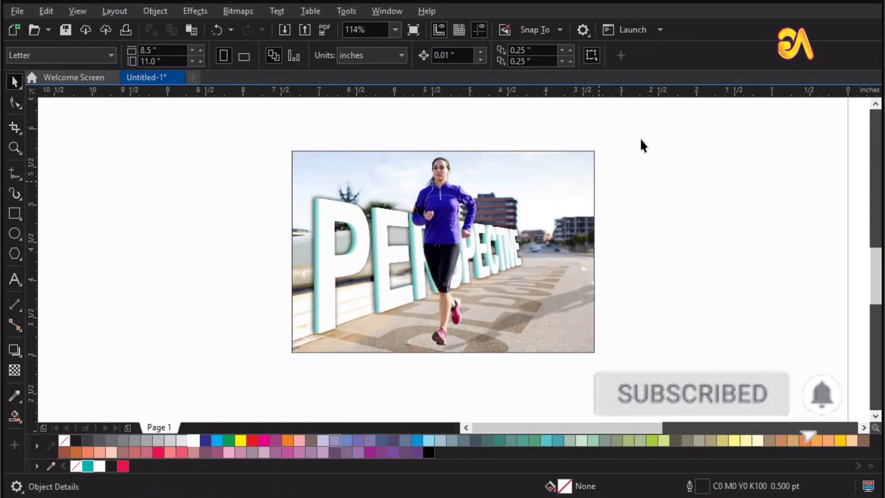
{"action": "left_click", "coordinate": [594, 154]}
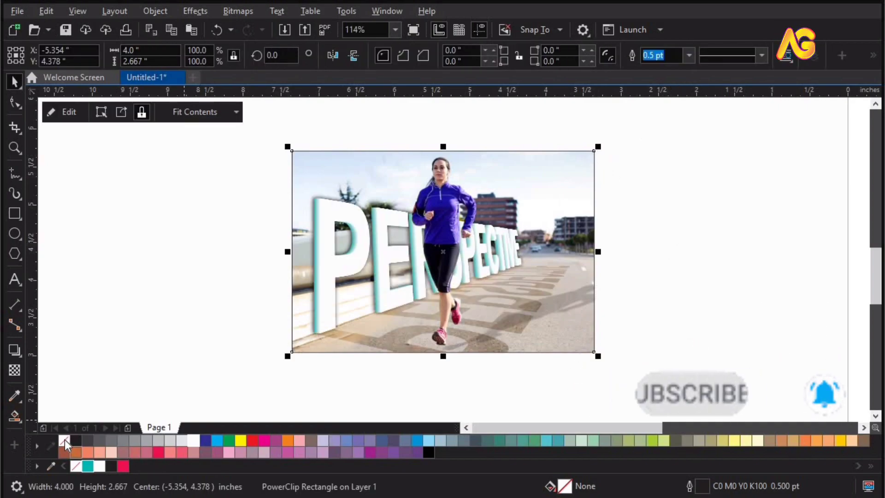
{"action": "left_click", "coordinate": [143, 281]}
{"action": "key", "text": "F4"}
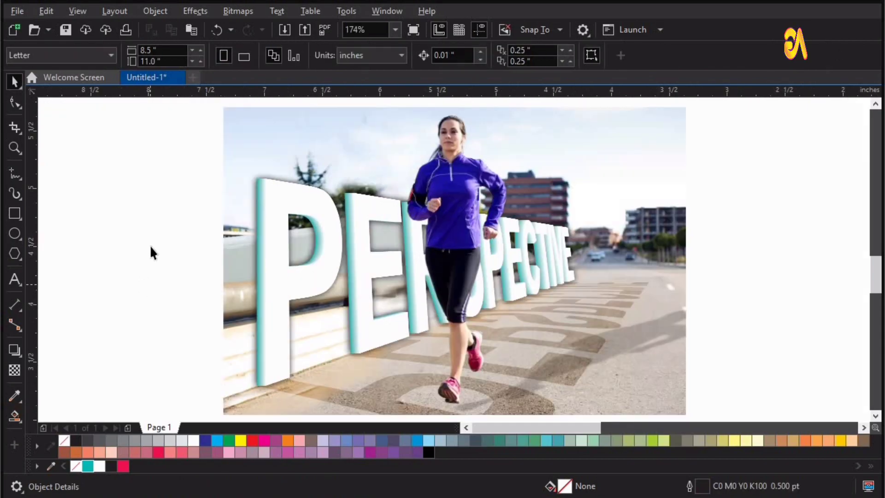